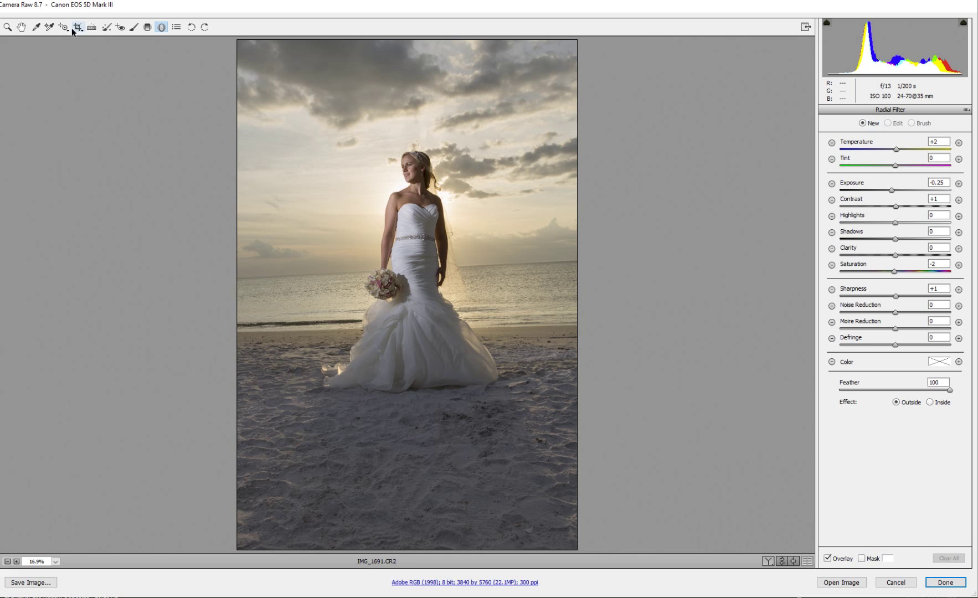
# Step: Straighten the photo along the sea horizon, then tighten and reposition the crop around the bride
pyautogui.click(92, 29)
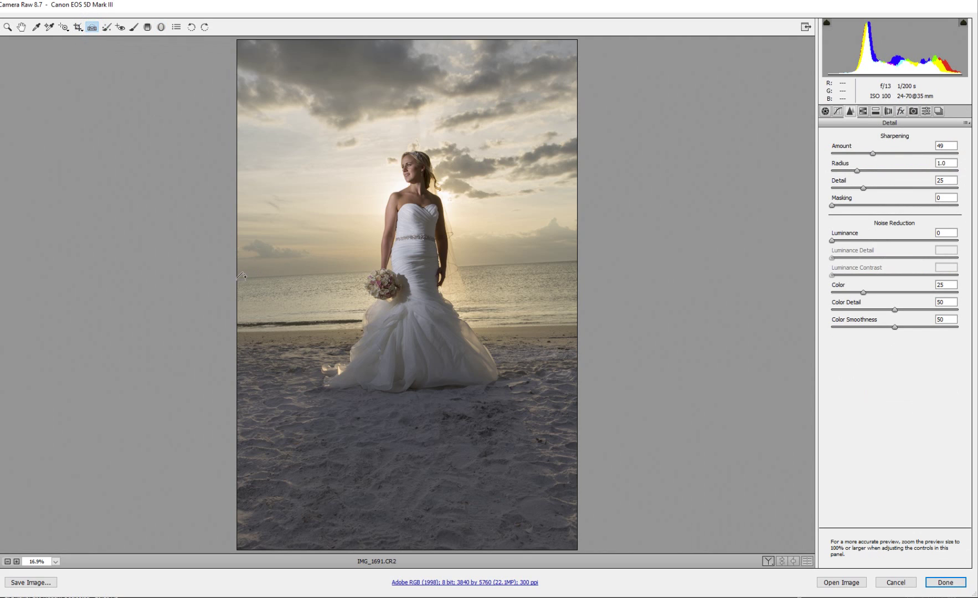
pyautogui.moveTo(241, 276); pyautogui.dragTo(609, 258)
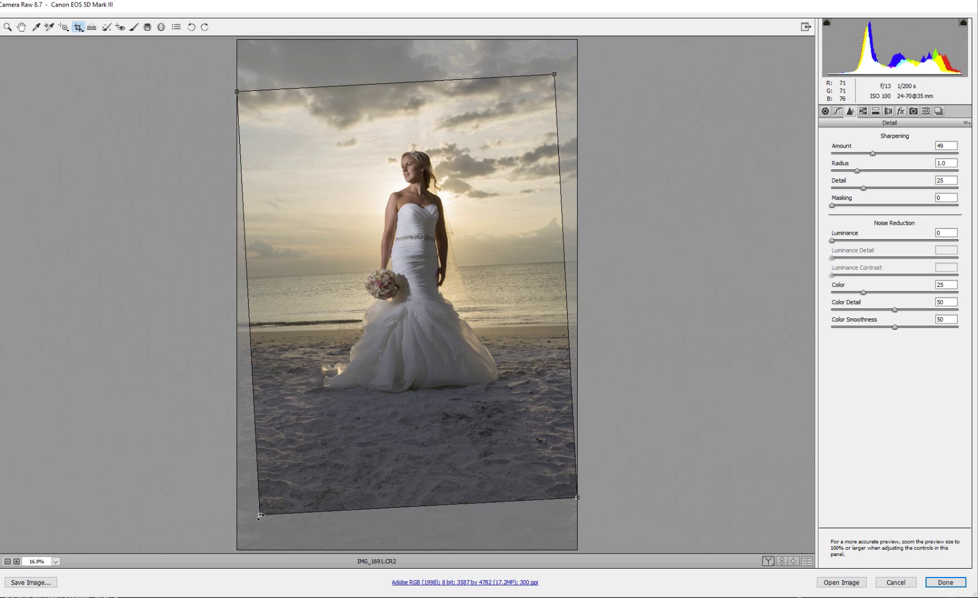
pyautogui.moveTo(258, 514); pyautogui.dragTo(273, 485)
pyautogui.moveTo(402, 409); pyautogui.dragTo(393, 399)
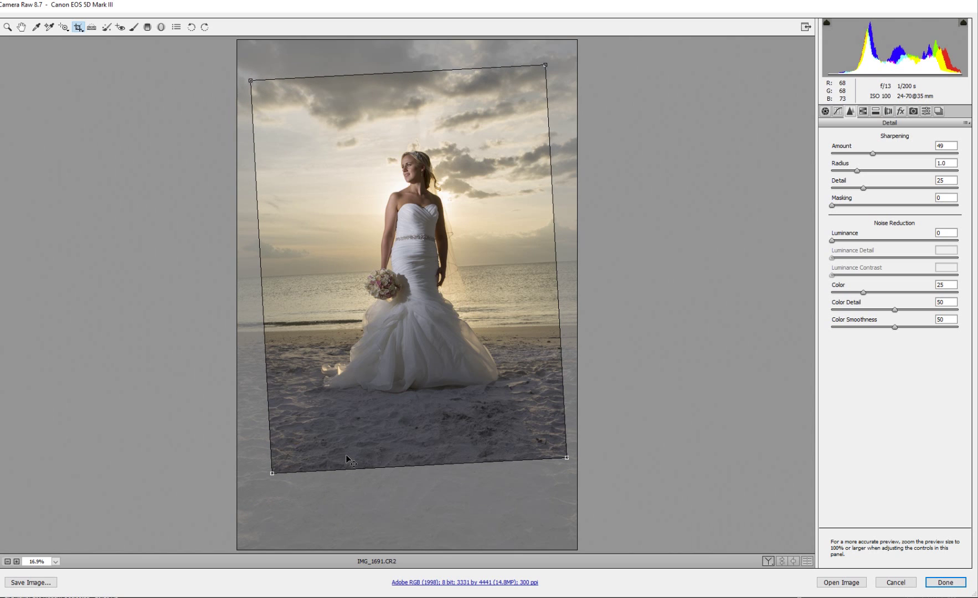
# Step: Check the crop's aspect ratio options, keep 3 to 4, shrink the crop slightly and preview the cropped photo
pyautogui.rightClick(402, 229)
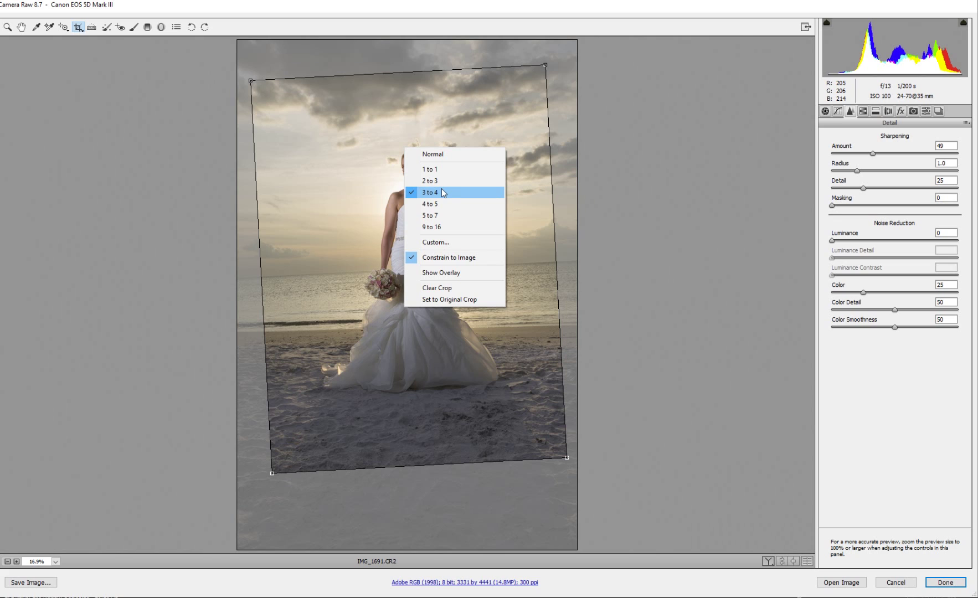
pyautogui.click(475, 520)
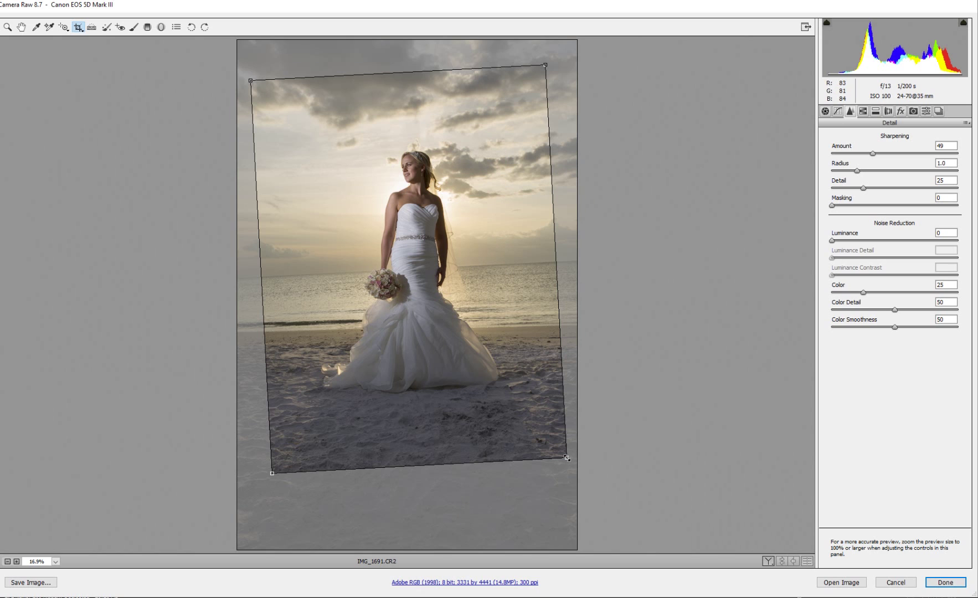
pyautogui.moveTo(567, 458); pyautogui.dragTo(564, 453)
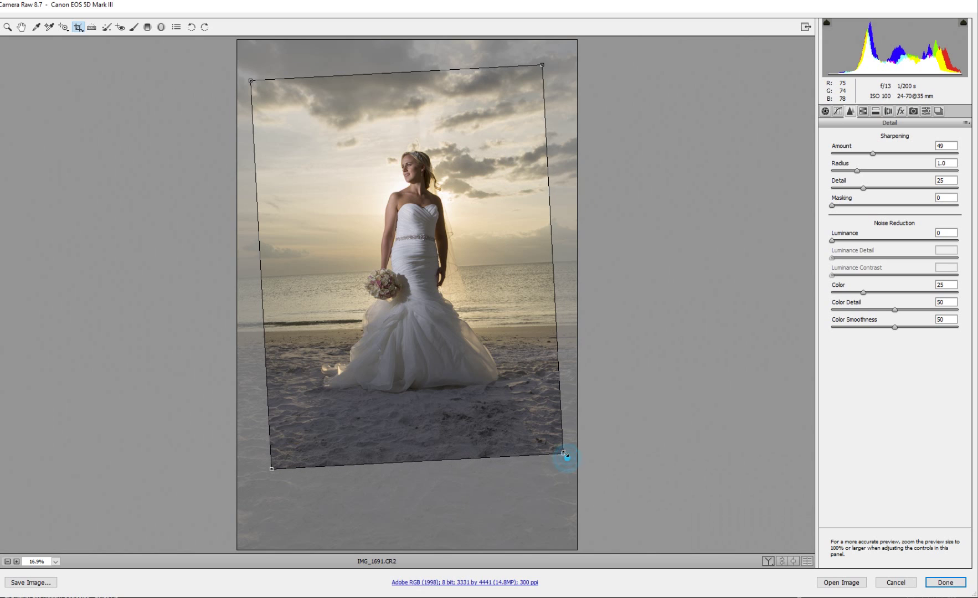
pyautogui.click(147, 27)
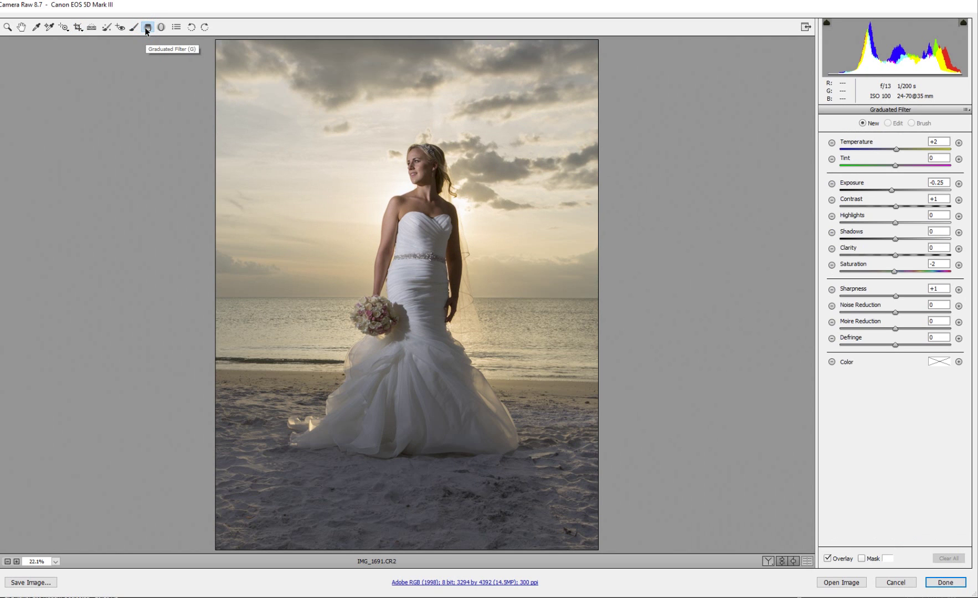
pyautogui.click(78, 28)
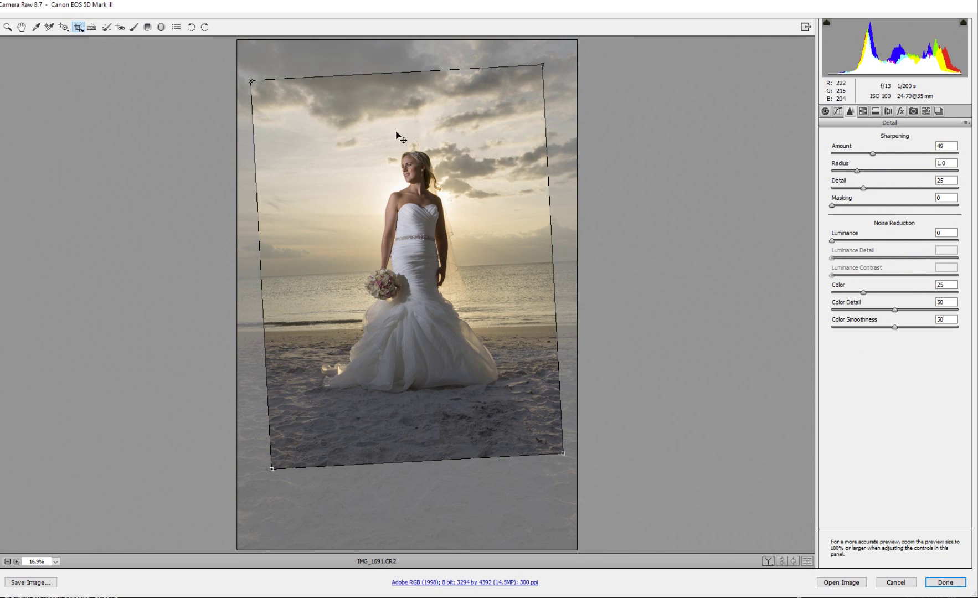
# Step: In the basic adjustments, set Temperature to 5700, Exposure to +0.15 and Contrast to +17
pyautogui.click(825, 111)
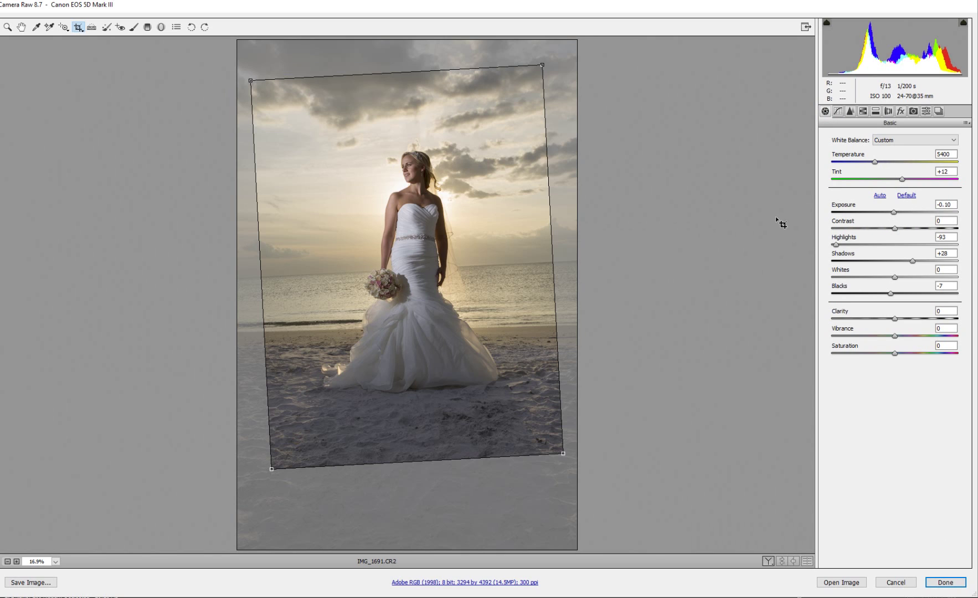
pyautogui.click(874, 162)
pyautogui.moveTo(874, 161); pyautogui.dragTo(878, 162)
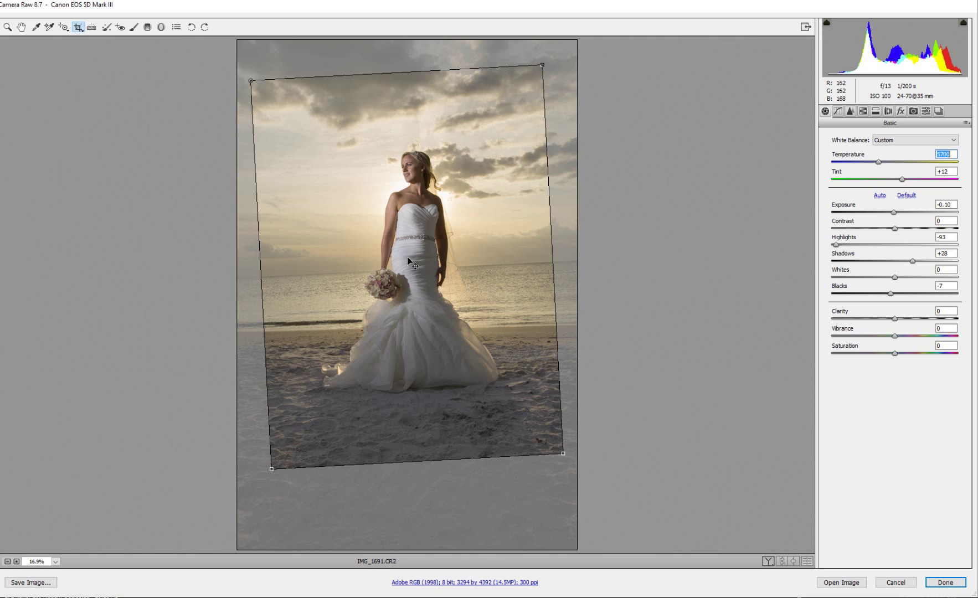
pyautogui.doubleClick(894, 213)
pyautogui.moveTo(895, 212); pyautogui.dragTo(896, 212)
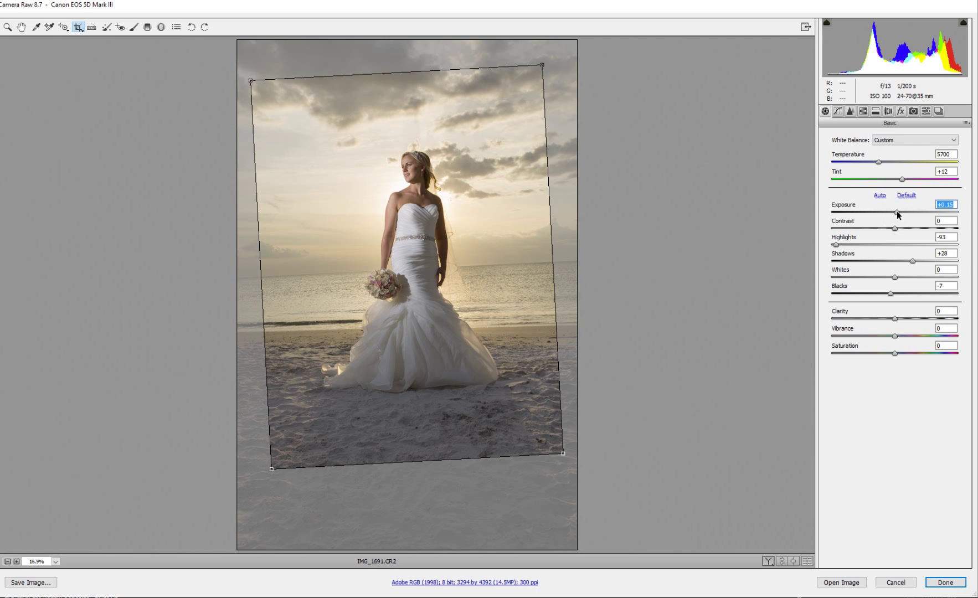
pyautogui.moveTo(894, 228); pyautogui.dragTo(904, 228)
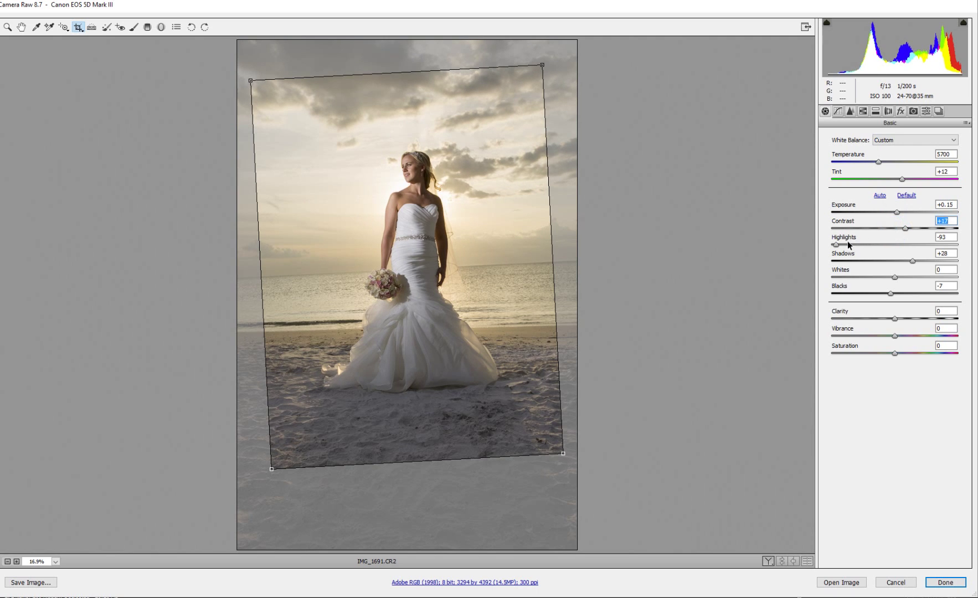
# Step: Balance the tones by setting Highlights to -95, Shadows to +33 and Blacks to -15
pyautogui.moveTo(836, 246); pyautogui.dragTo(893, 294)
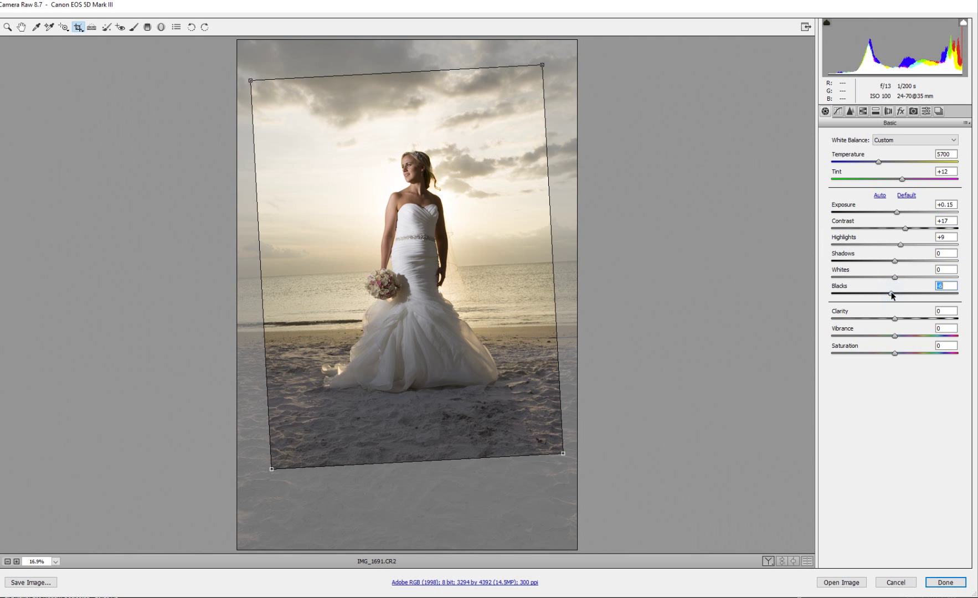
pyautogui.moveTo(900, 244); pyautogui.dragTo(892, 248)
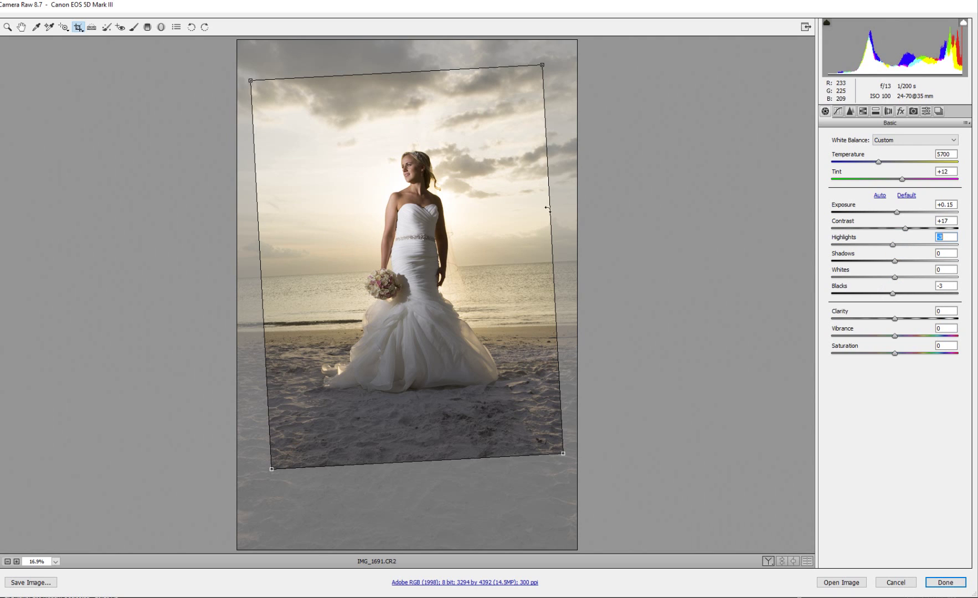
pyautogui.moveTo(897, 245); pyautogui.dragTo(834, 253)
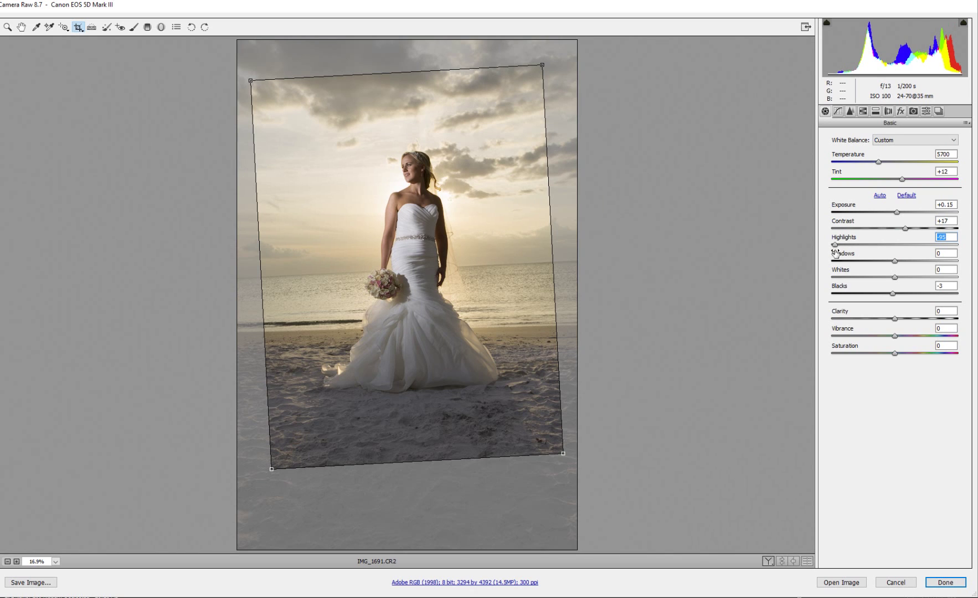
pyautogui.moveTo(896, 259); pyautogui.dragTo(907, 261)
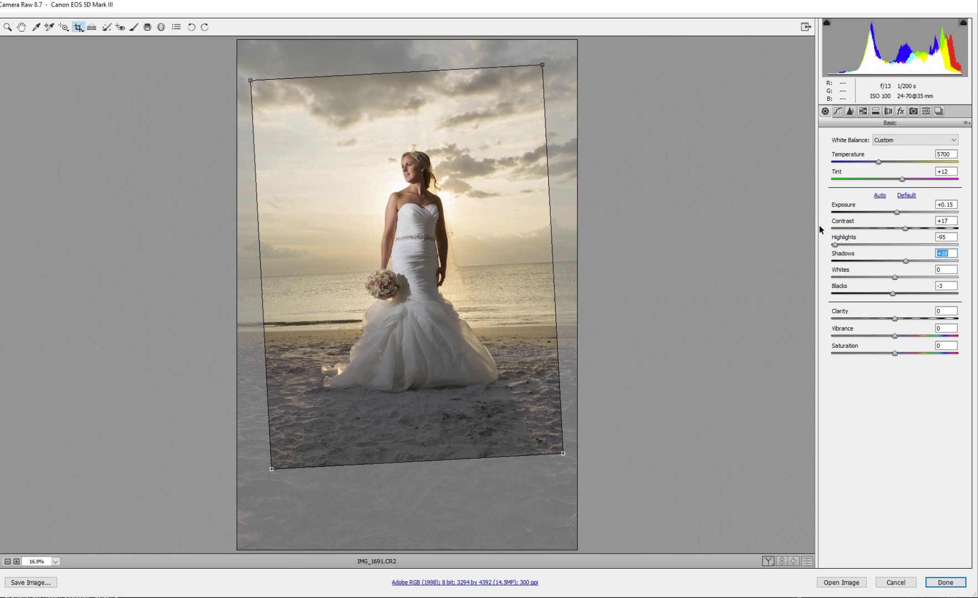
pyautogui.moveTo(906, 260)
pyautogui.mouseDown()
pyautogui.moveTo(935, 261)
pyautogui.moveTo(917, 264)
pyautogui.mouseUp()
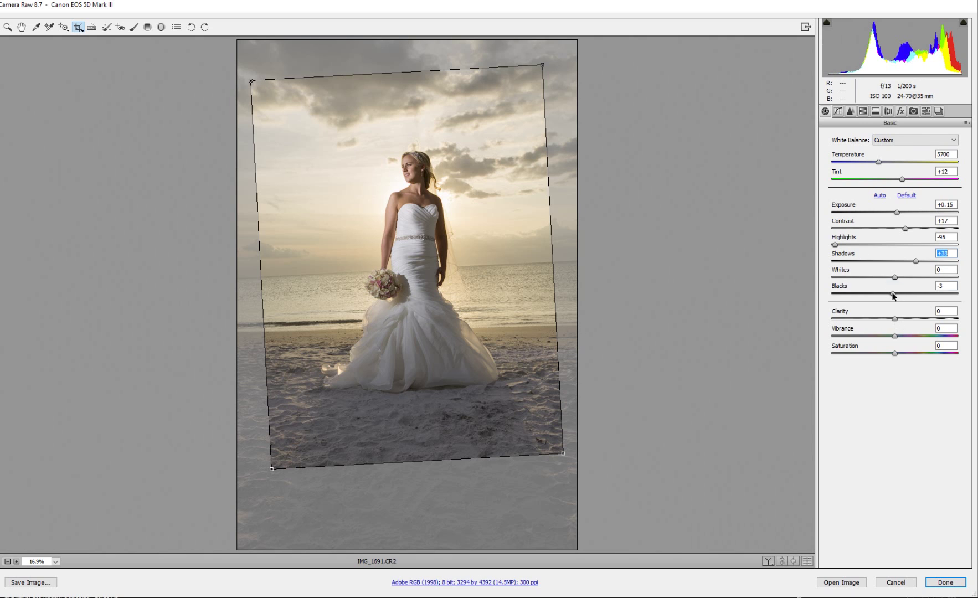
pyautogui.moveTo(892, 296); pyautogui.dragTo(886, 296)
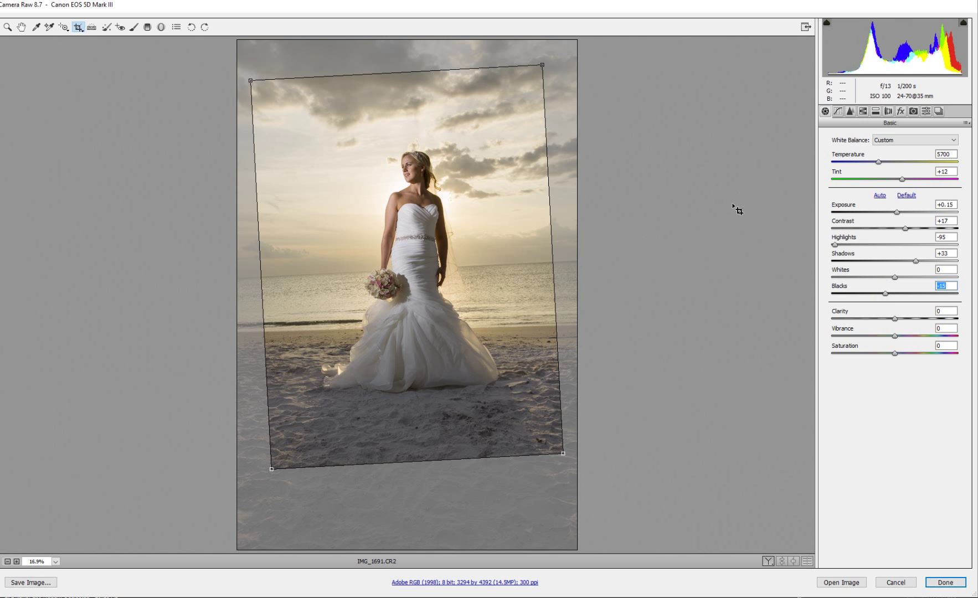
# Step: Paint over the bride from her hair down the dress with a size 4 Adjustment Brush and set its Exposure to +0.25
pyautogui.click(148, 28)
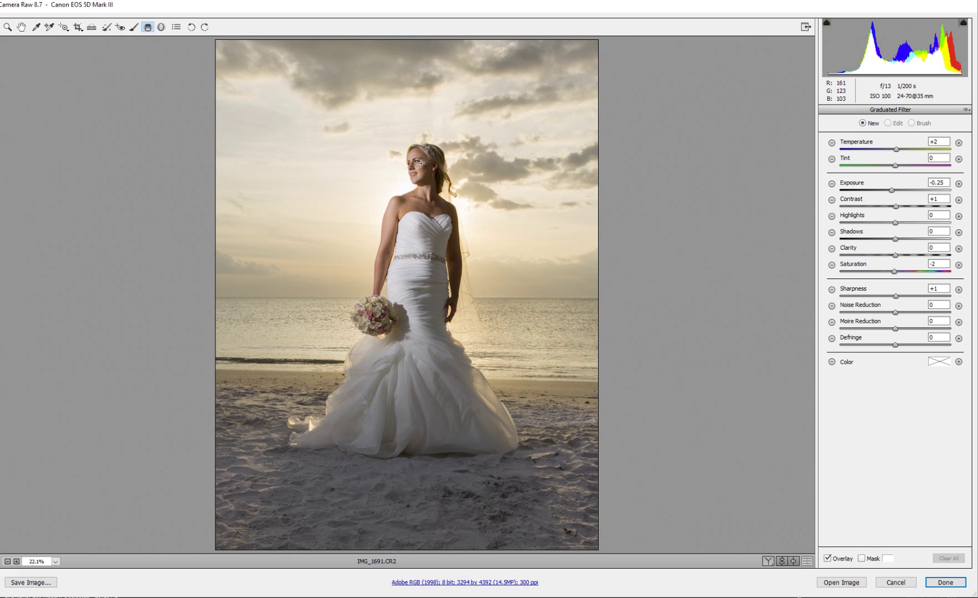
pyautogui.click(134, 29)
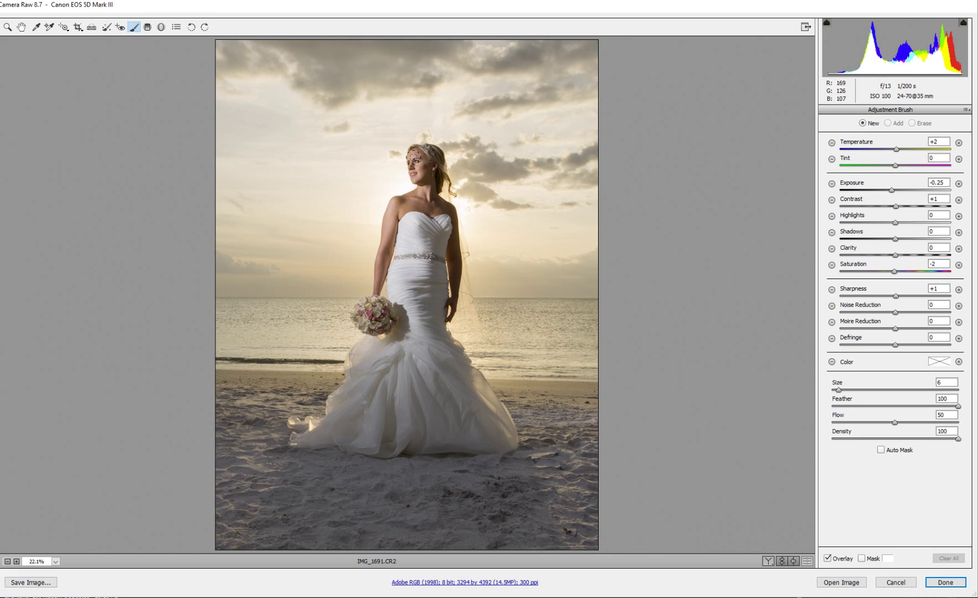
pyautogui.press('[')
pyautogui.press('[')
pyautogui.moveTo(426, 148)
pyautogui.mouseDown()
pyautogui.moveTo(424, 180)
pyautogui.moveTo(427, 159)
pyautogui.moveTo(419, 204)
pyautogui.moveTo(433, 216)
pyautogui.moveTo(424, 276)
pyautogui.mouseUp()
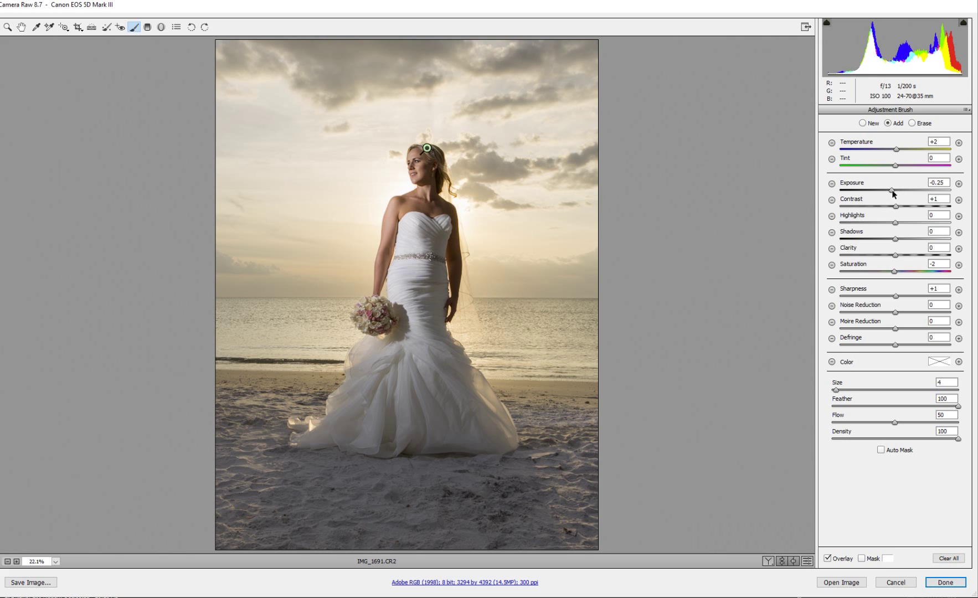
pyautogui.moveTo(892, 192)
pyautogui.mouseDown()
pyautogui.moveTo(908, 190)
pyautogui.moveTo(899, 195)
pyautogui.mouseUp()
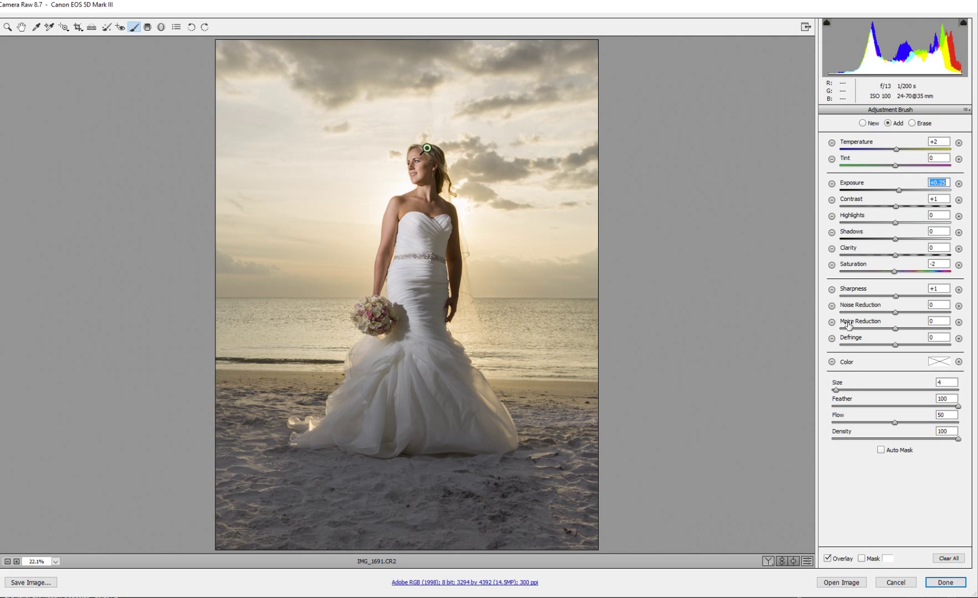
# Step: Add a graduated filter from the photo's bottom edge up to the bride's hips and set its Exposure to -0.40
pyautogui.click(147, 27)
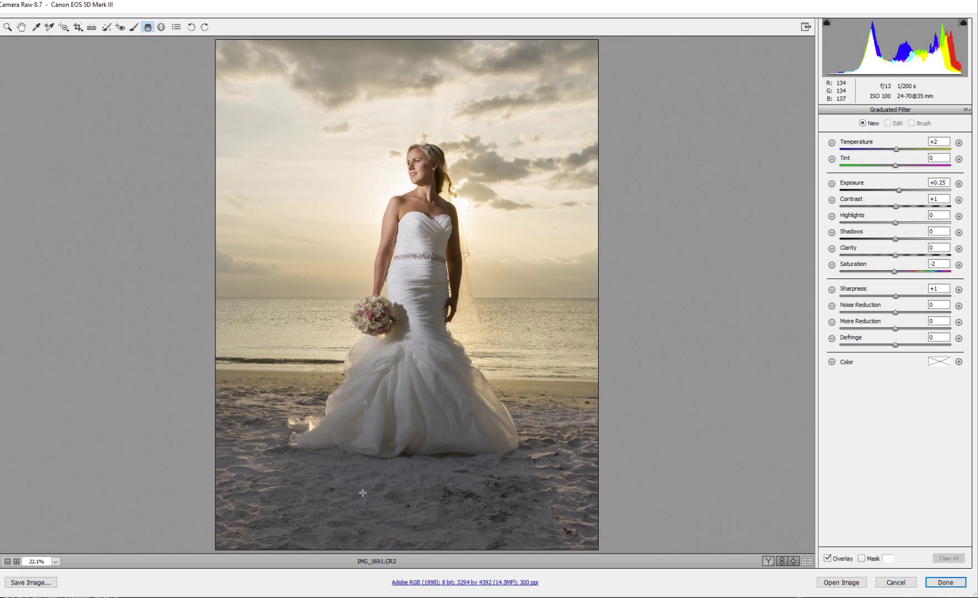
pyautogui.click(899, 190)
pyautogui.moveTo(413, 549); pyautogui.dragTo(414, 290)
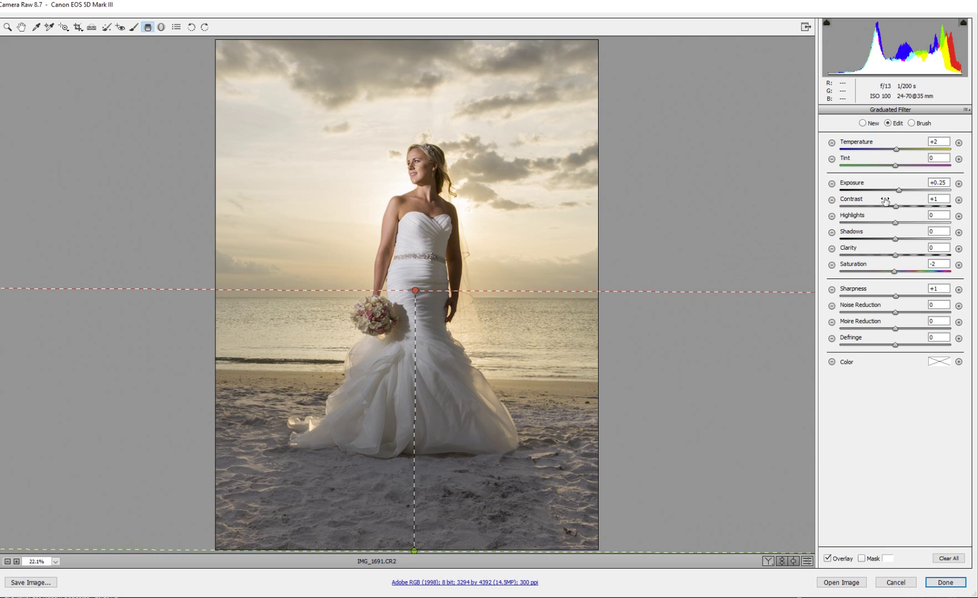
pyautogui.moveTo(898, 191); pyautogui.dragTo(888, 189)
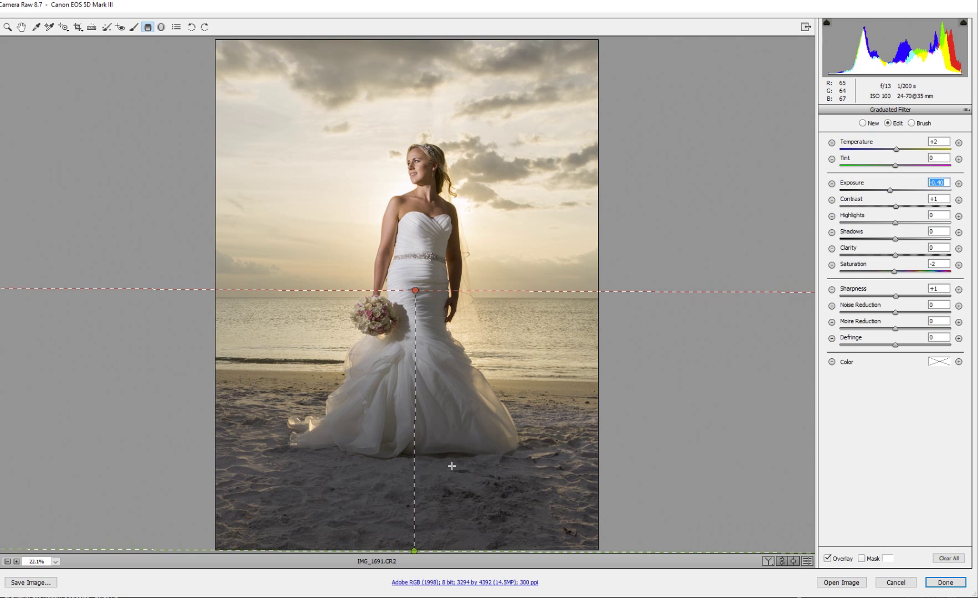
pyautogui.moveTo(415, 290); pyautogui.dragTo(405, 511)
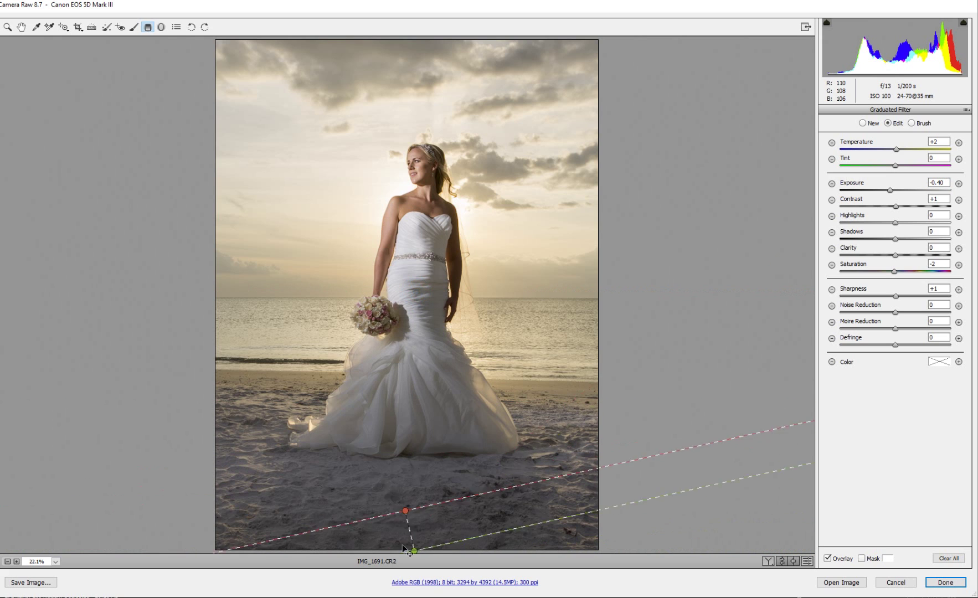
pyautogui.moveTo(409, 551); pyautogui.dragTo(415, 292)
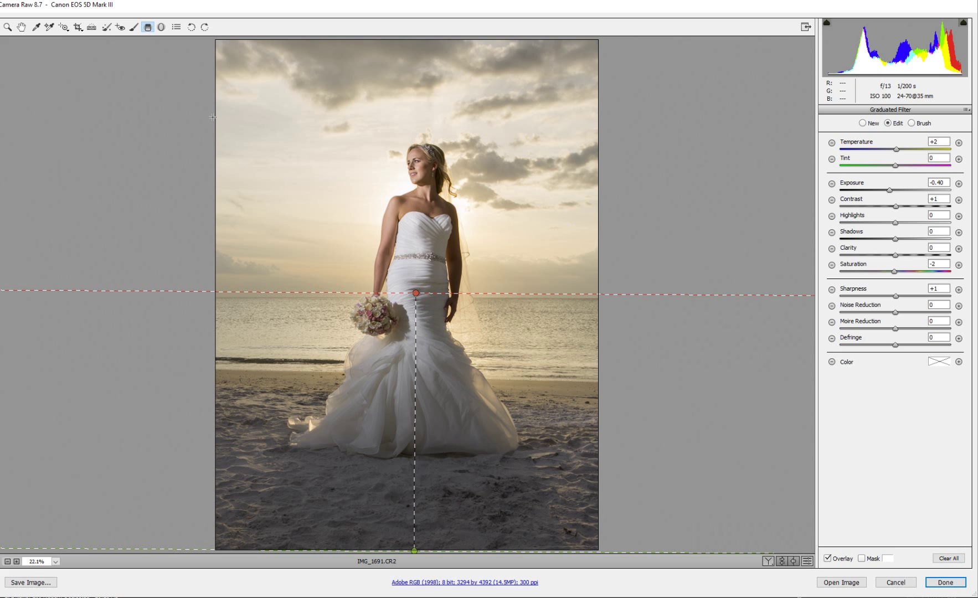
# Step: Draw an oval radial filter around the bride, move it lower and set its outside Exposure to -0.25
pyautogui.click(162, 28)
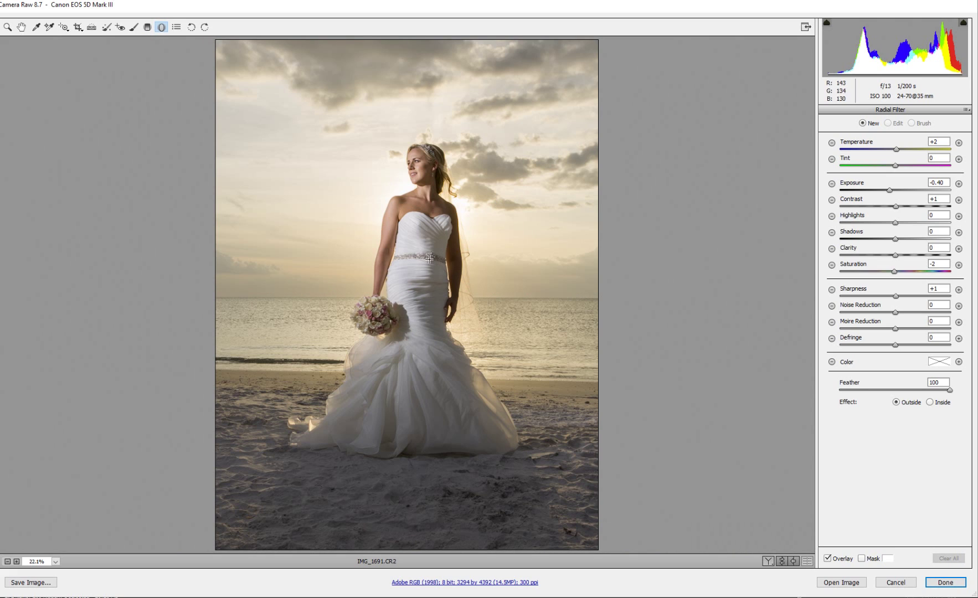
pyautogui.moveTo(416, 261); pyautogui.dragTo(526, 409)
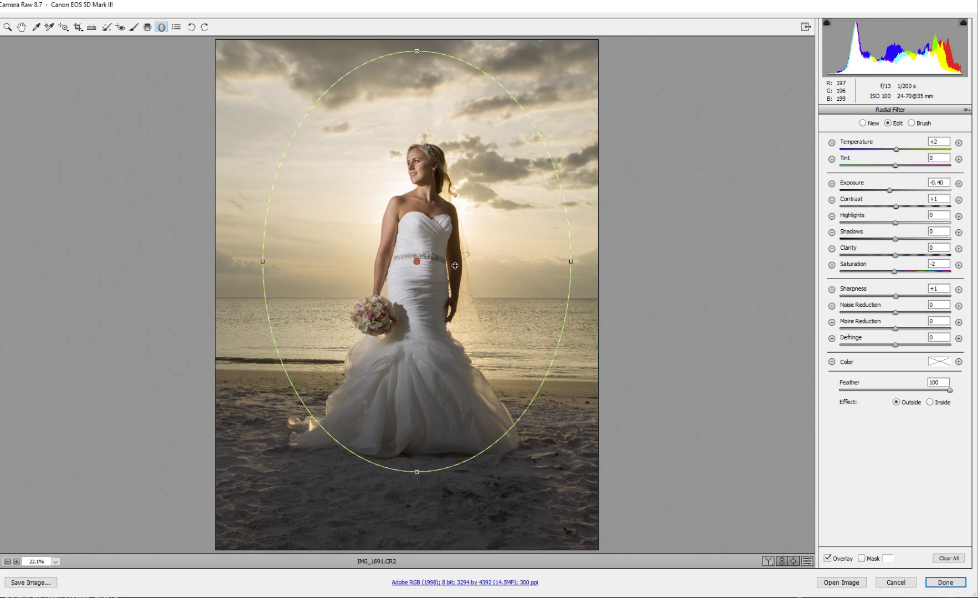
pyautogui.moveTo(454, 264); pyautogui.dragTo(453, 307)
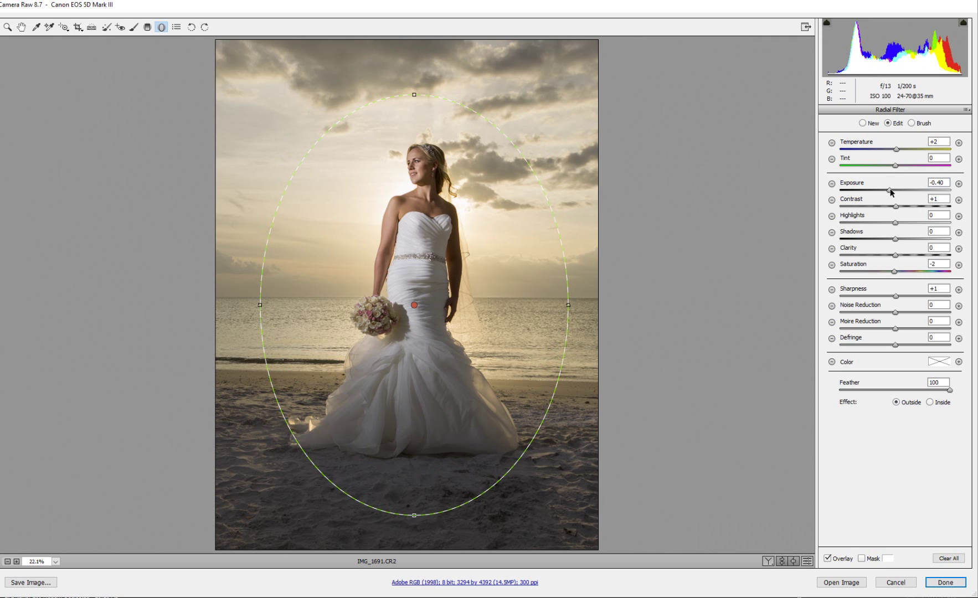
pyautogui.moveTo(889, 190); pyautogui.dragTo(893, 196)
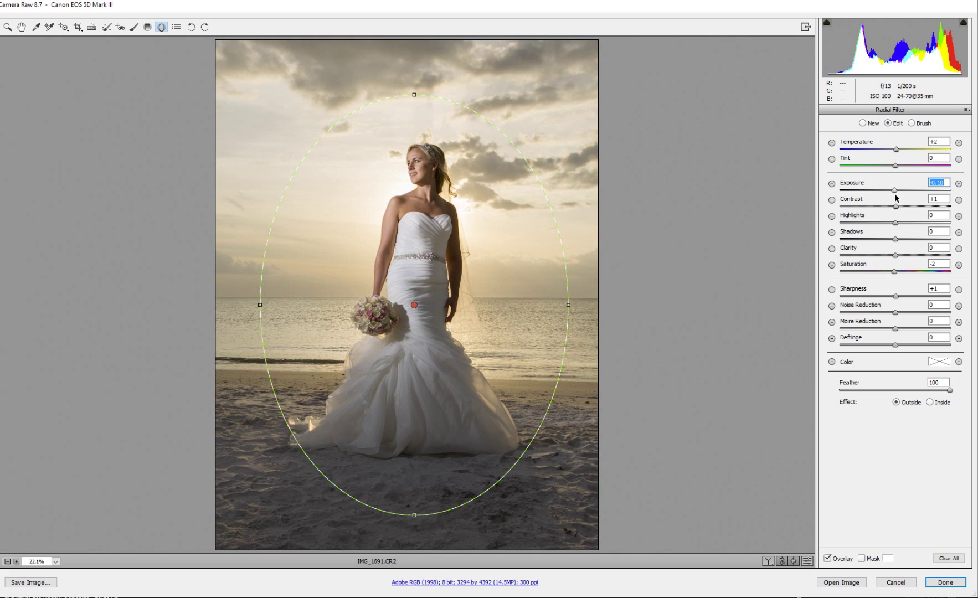
pyautogui.moveTo(896, 198); pyautogui.dragTo(890, 198)
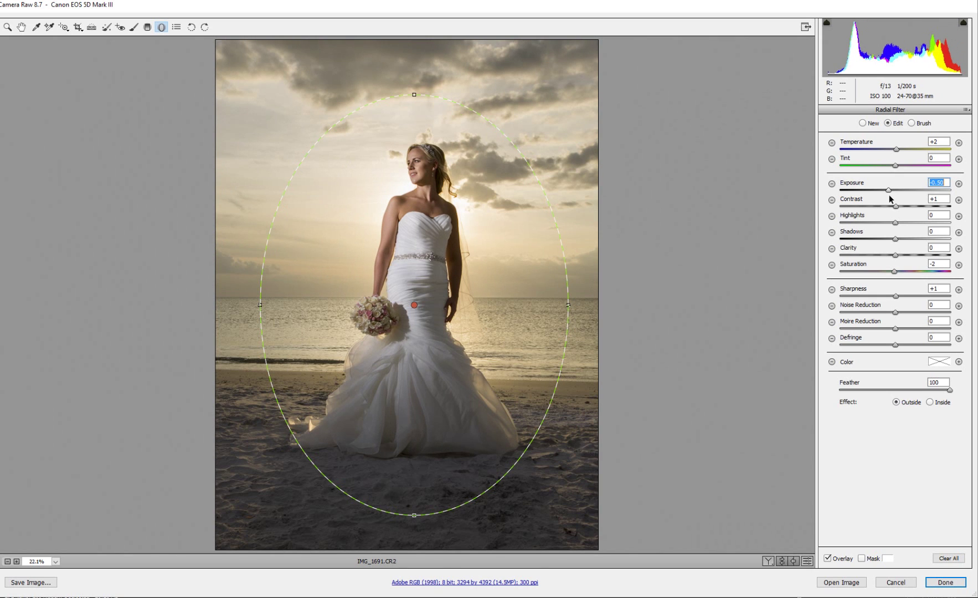
pyautogui.moveTo(889, 198); pyautogui.dragTo(892, 197)
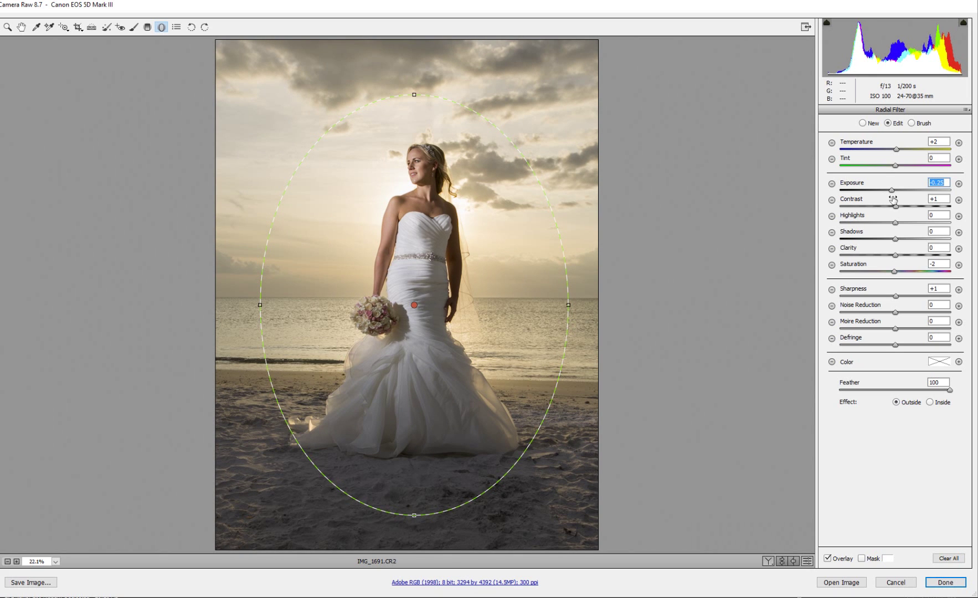
# Step: Examine the photo's crop frame and its sharpening and noise reduction settings
pyautogui.click(148, 29)
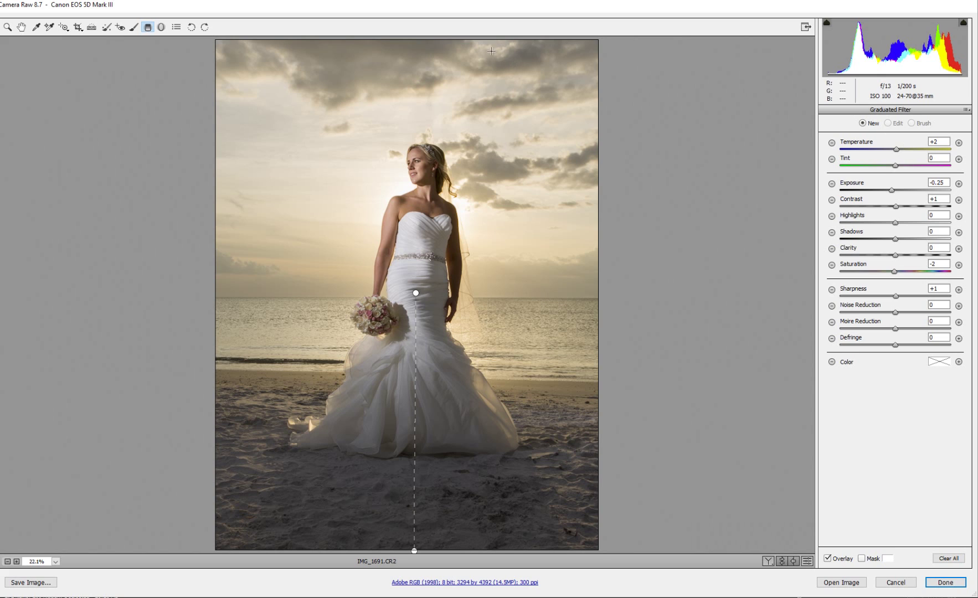
pyautogui.click(77, 27)
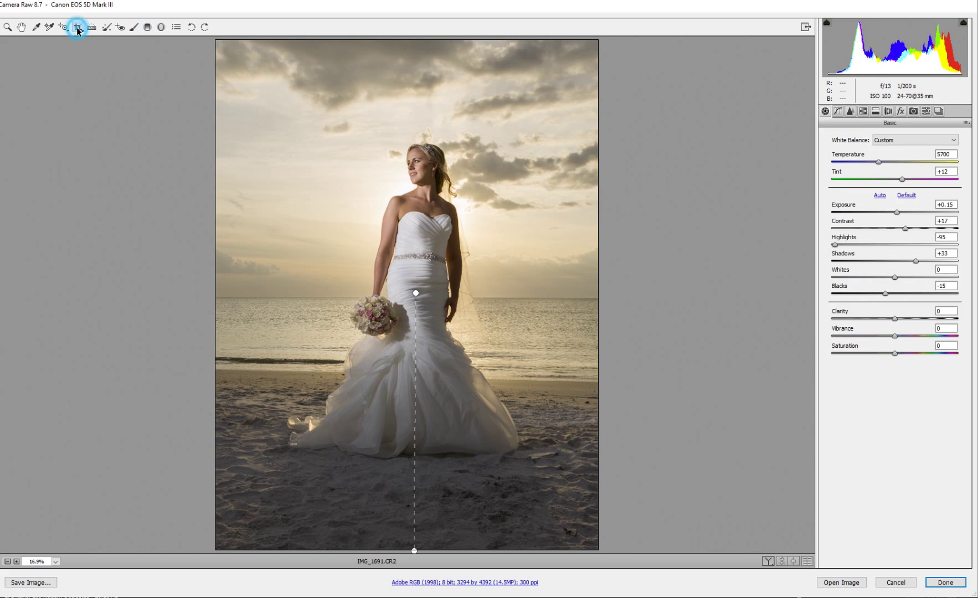
pyautogui.click(850, 112)
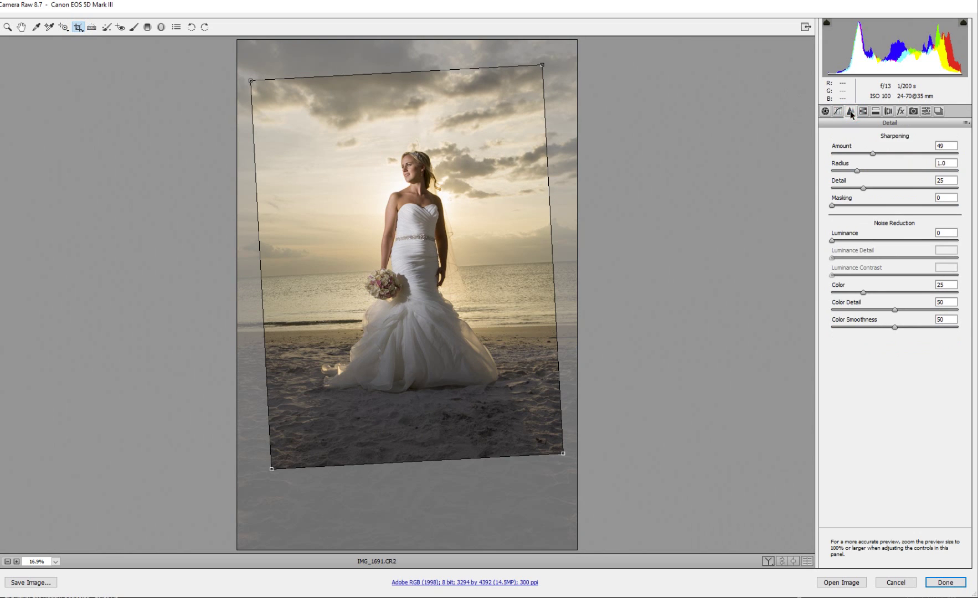
pyautogui.click(873, 153)
# Step: Compare the photo with lens profile corrections disabled and enabled, leaving them enabled
pyautogui.click(888, 112)
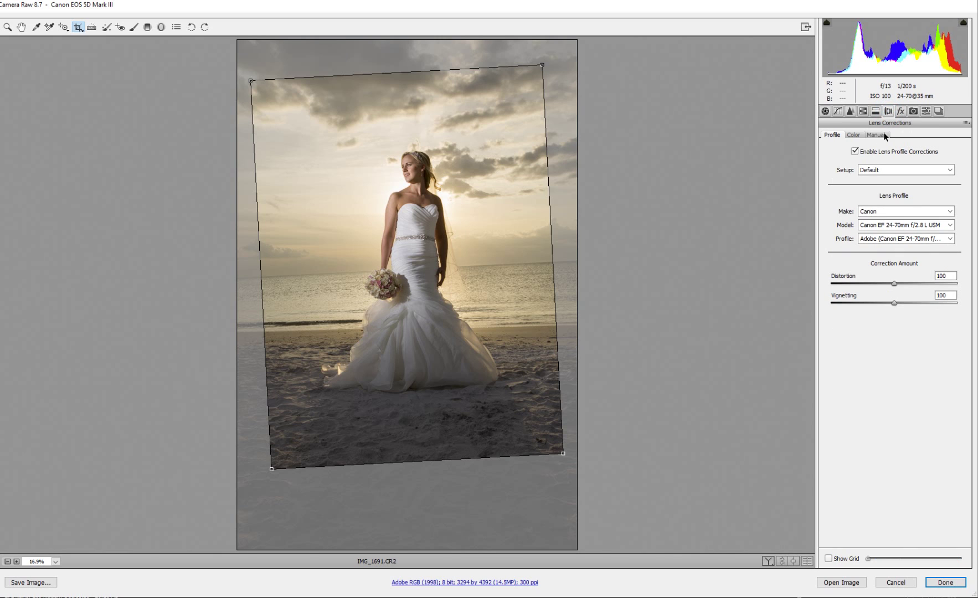
pyautogui.click(855, 151)
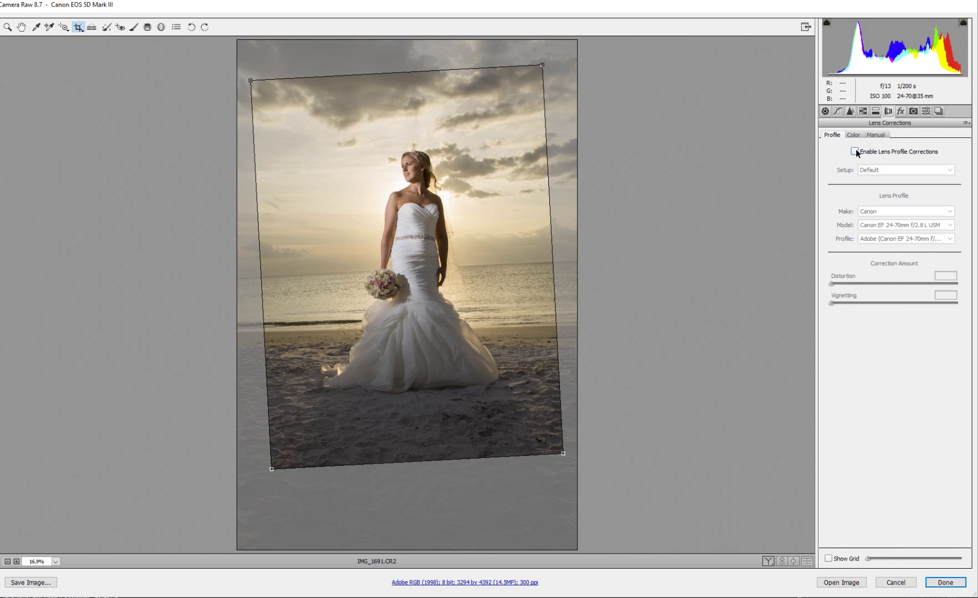
pyautogui.click(855, 151)
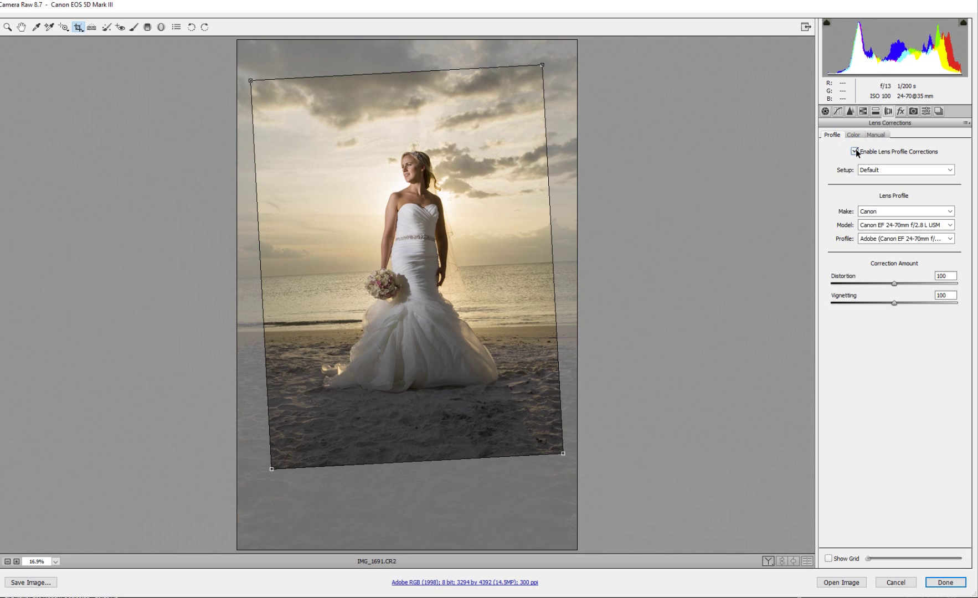
# Step: Leave the crop and start a new graduated filter on the photo
pyautogui.click(825, 111)
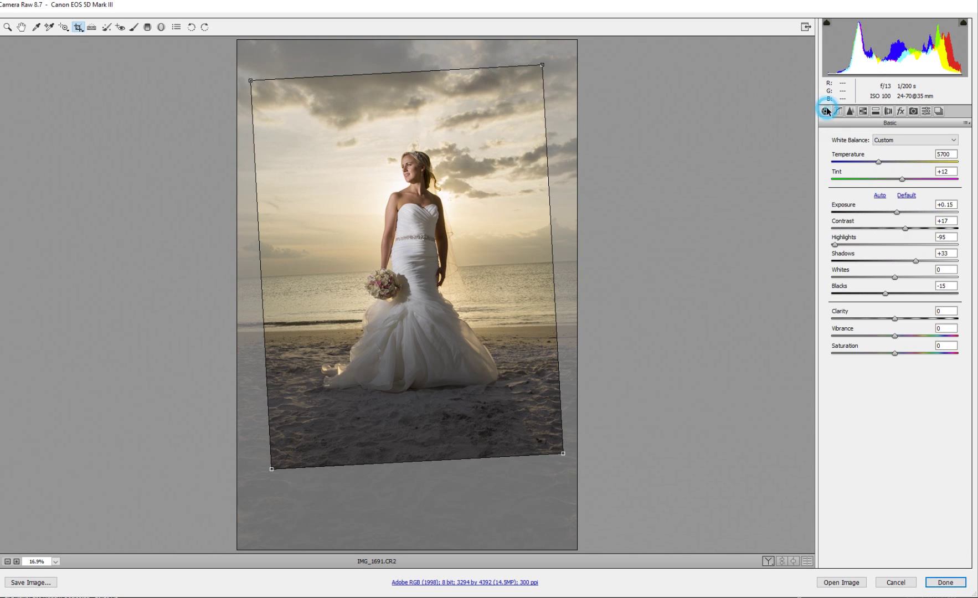
pyautogui.click(150, 27)
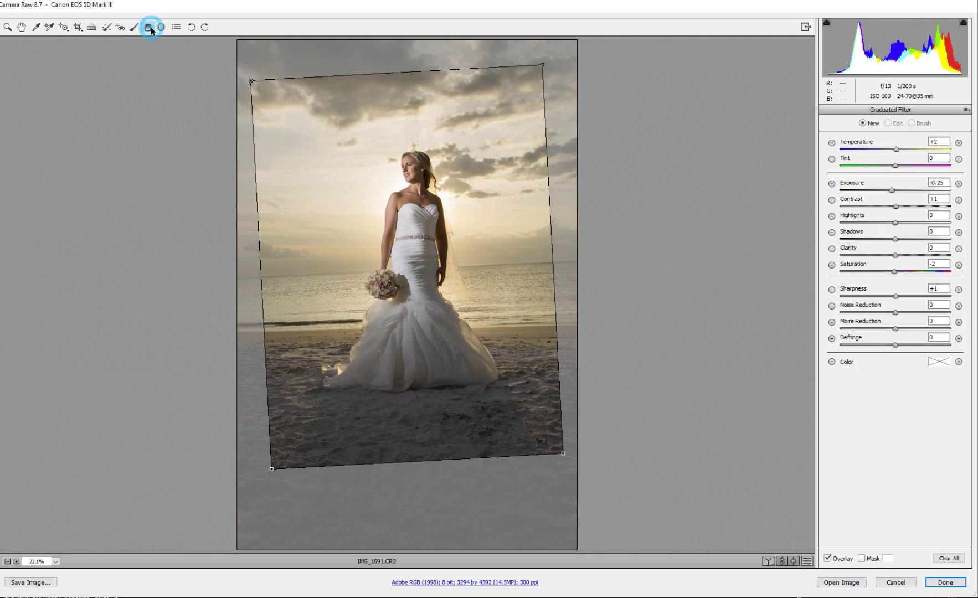